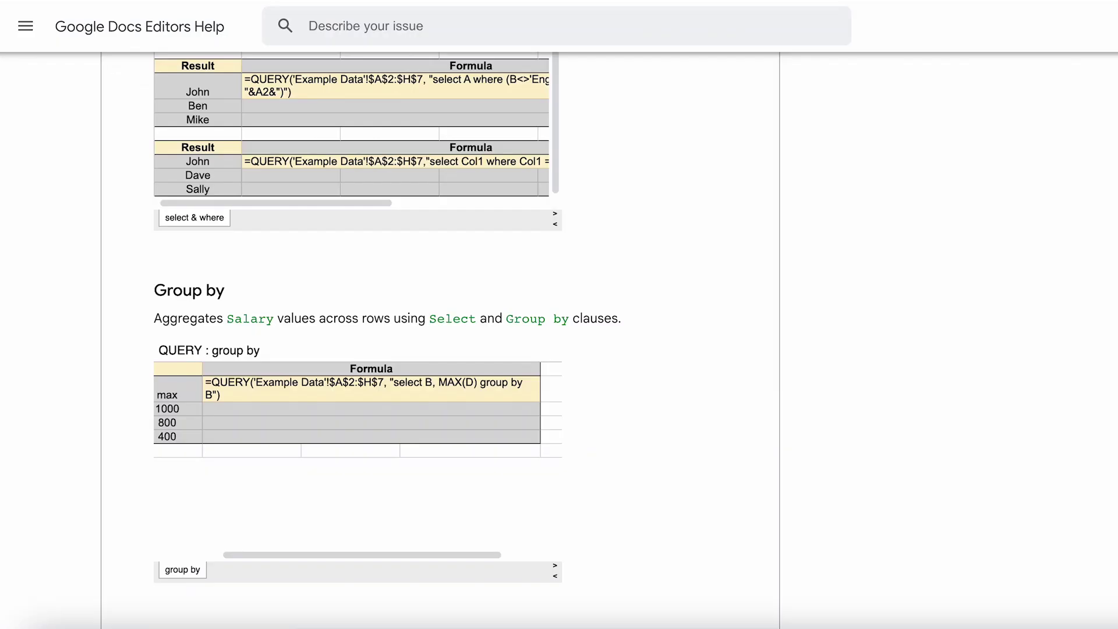
Examine the QUERY function's sample usage and its syntax arguments data, query and headers on the help page.
scroll(452, 248, "up", 15)
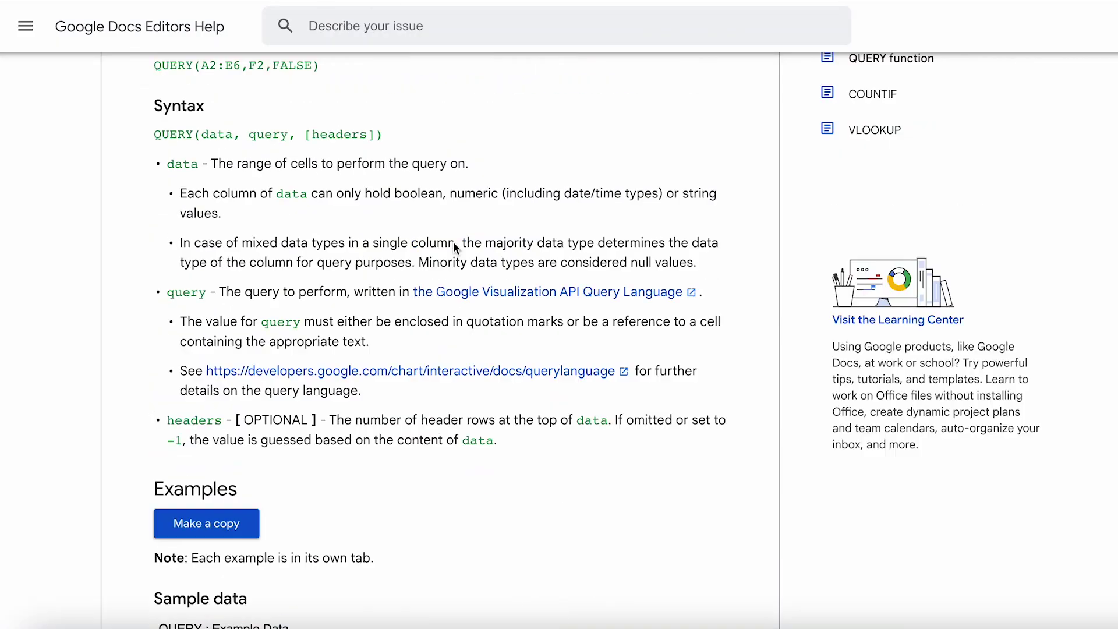
scroll(453, 248, "down", 2)
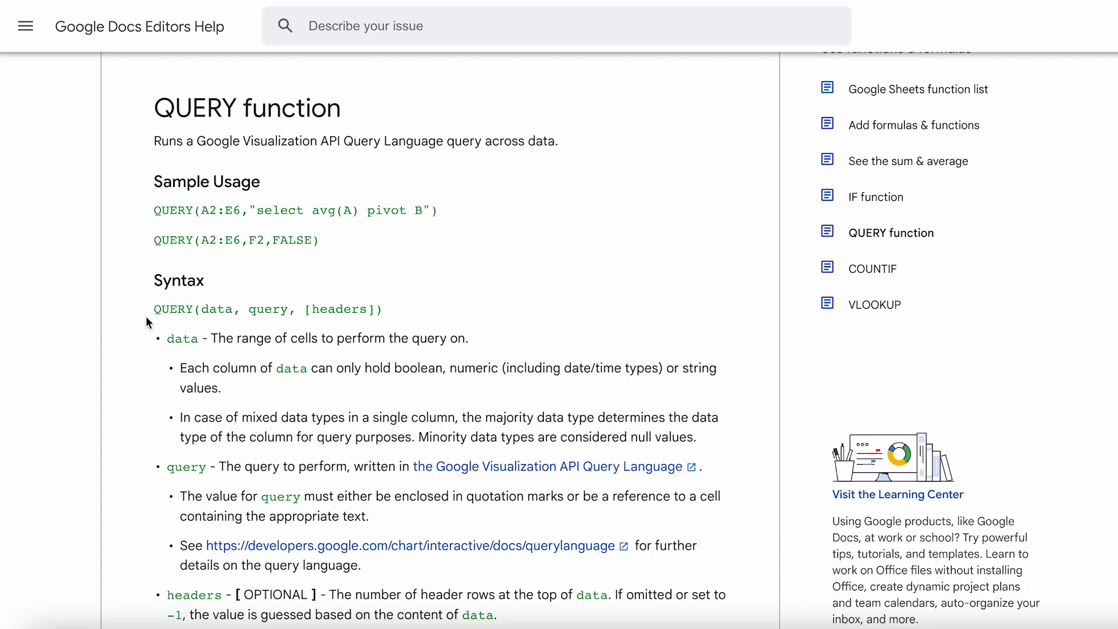
left_click_drag(154, 310, 198, 311)
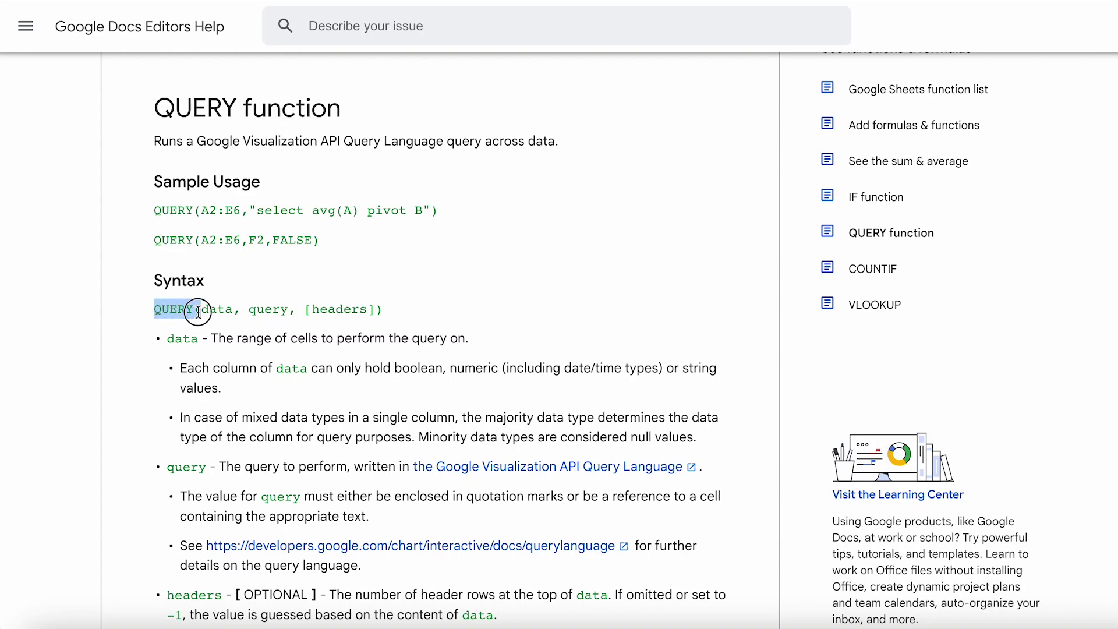
left_click(204, 310)
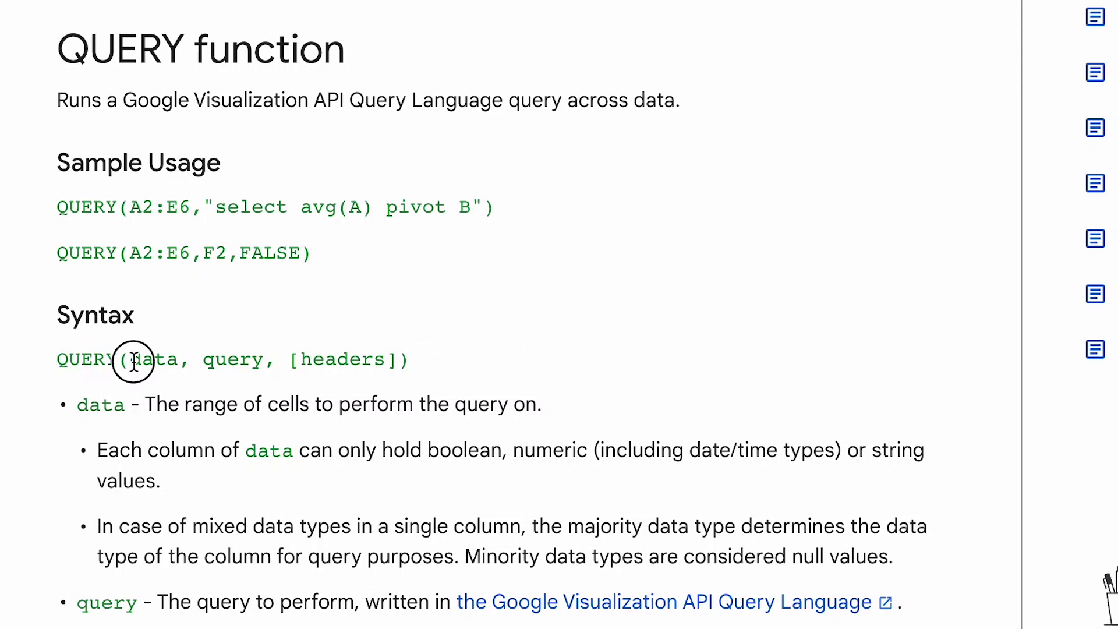
left_click_drag(134, 361, 178, 359)
double_click(236, 362)
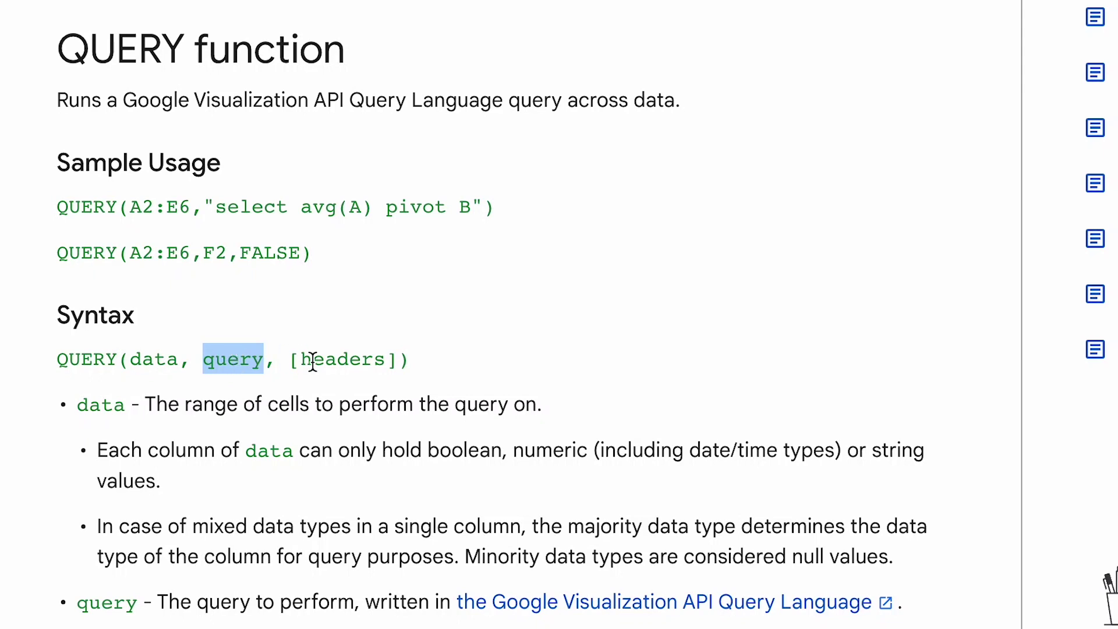
left_click(397, 322)
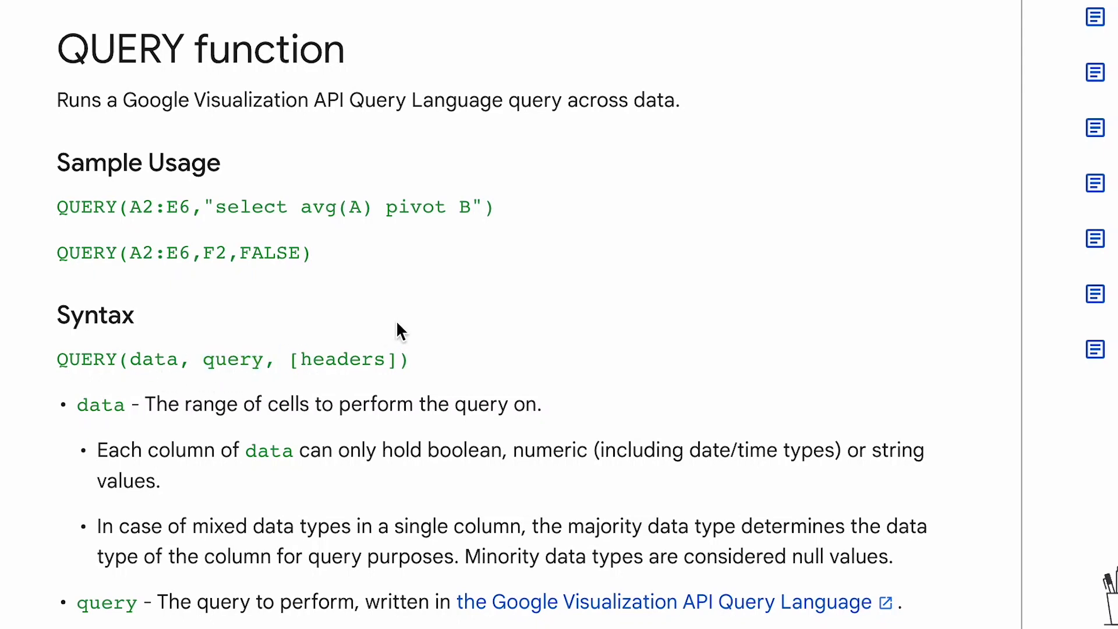
left_click_drag(129, 205, 479, 207)
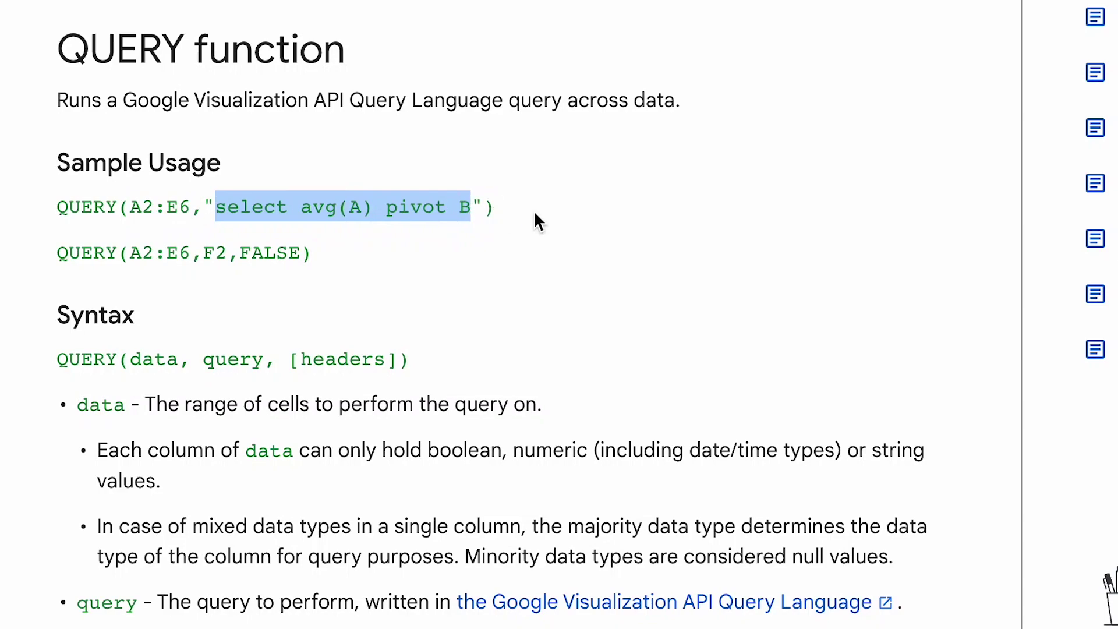
triple_click(319, 337)
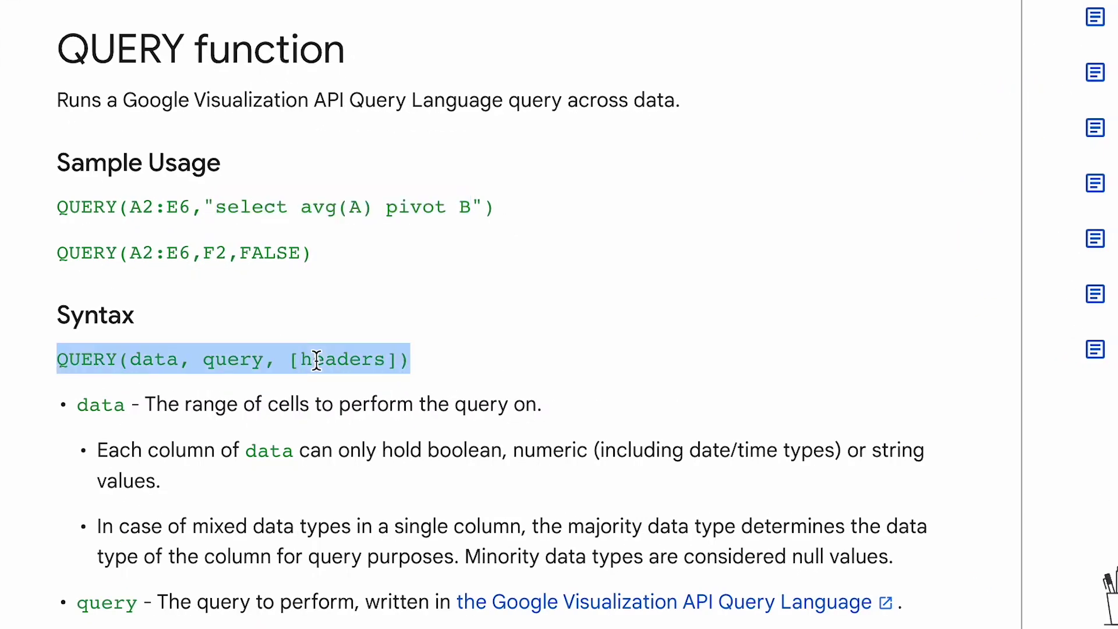
double_click(364, 338)
left_click(508, 350)
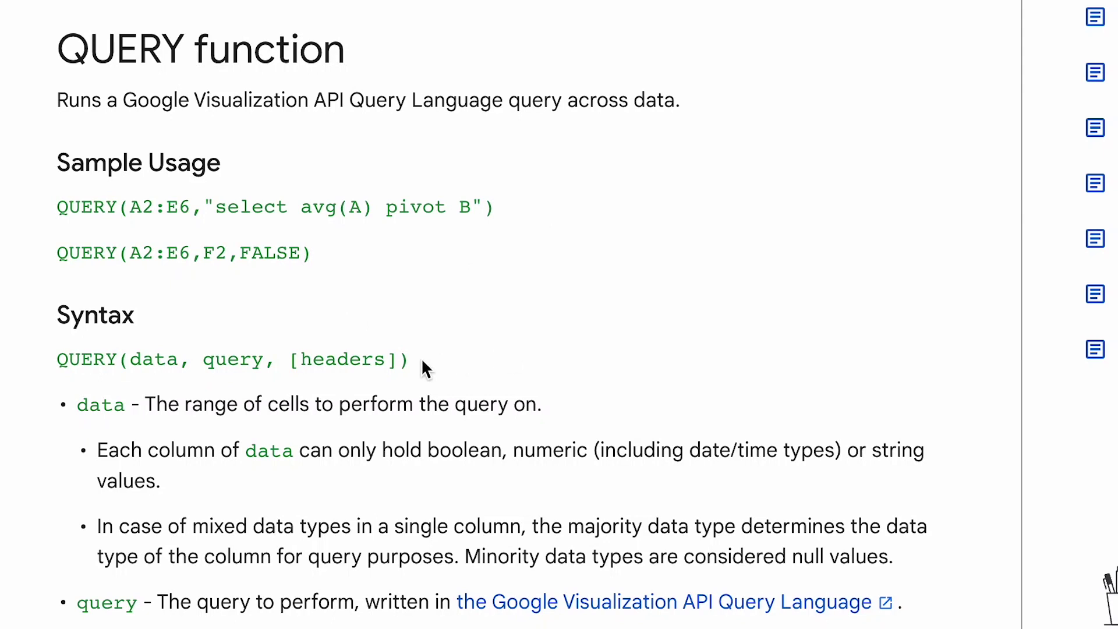
Copy the syntax line QUERY(data, query, [headers]) from the help page into cell F2 of the Sheetomatic spreadsheet in Google Sheets.
left_click_drag(421, 357, 61, 362)
key("ctrl+c")
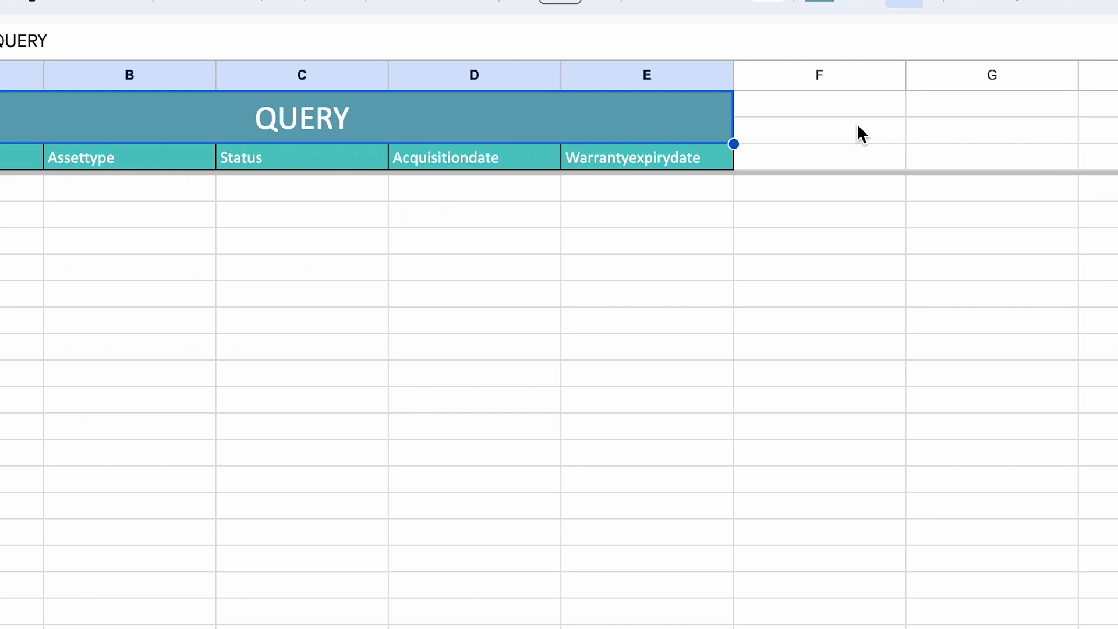
left_click(858, 125)
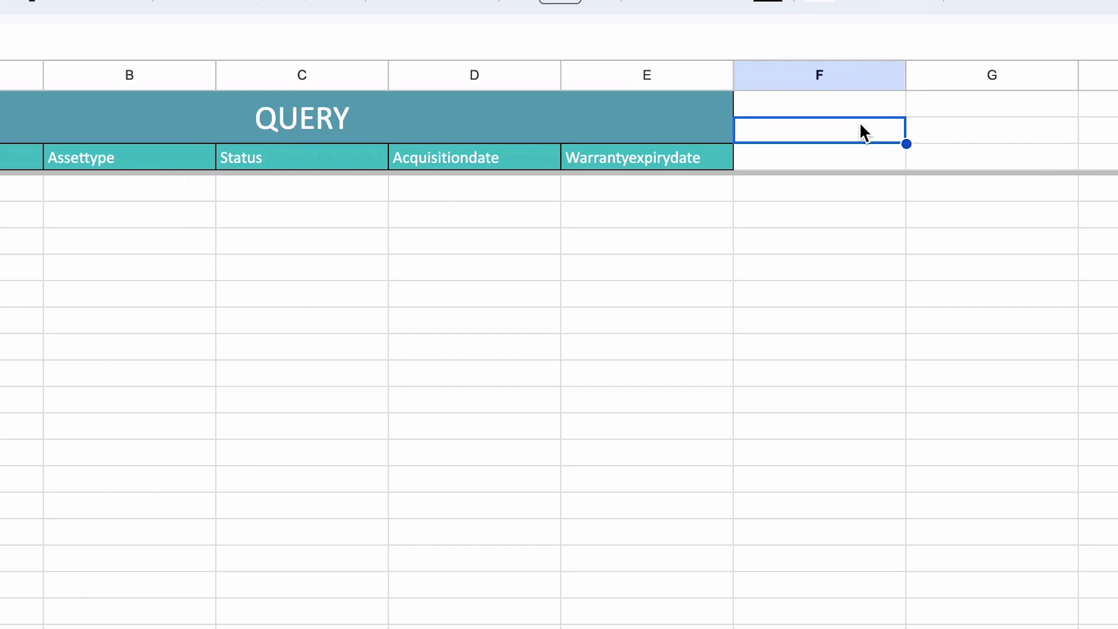
key("ctrl+v")
left_click(882, 252)
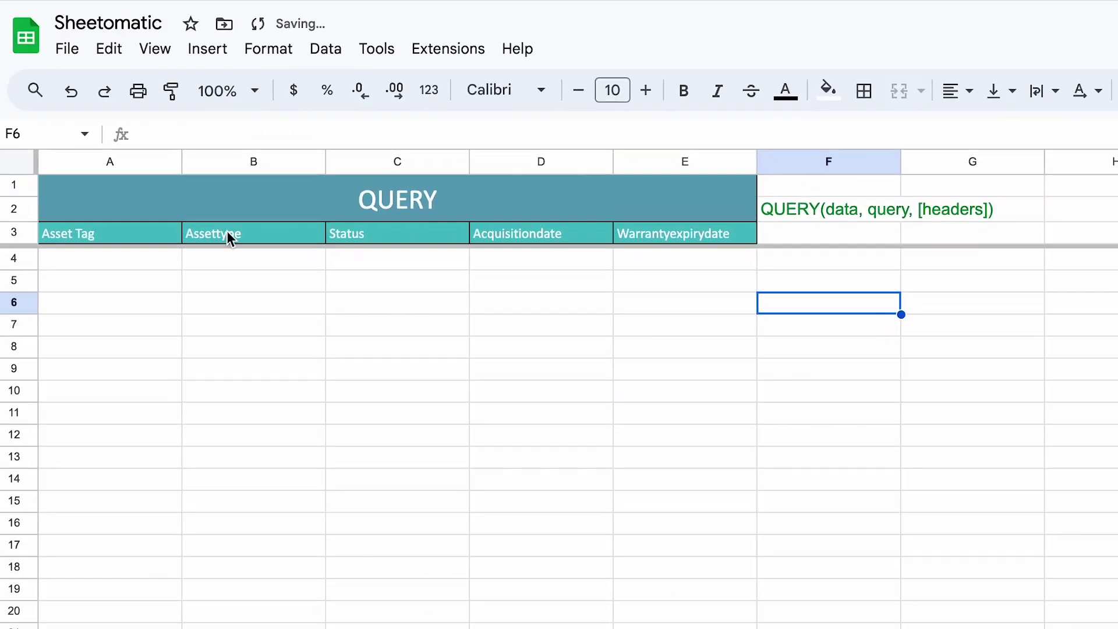
Look through the asset records and column headers on the Raw_Data sheet.
left_click(134, 258)
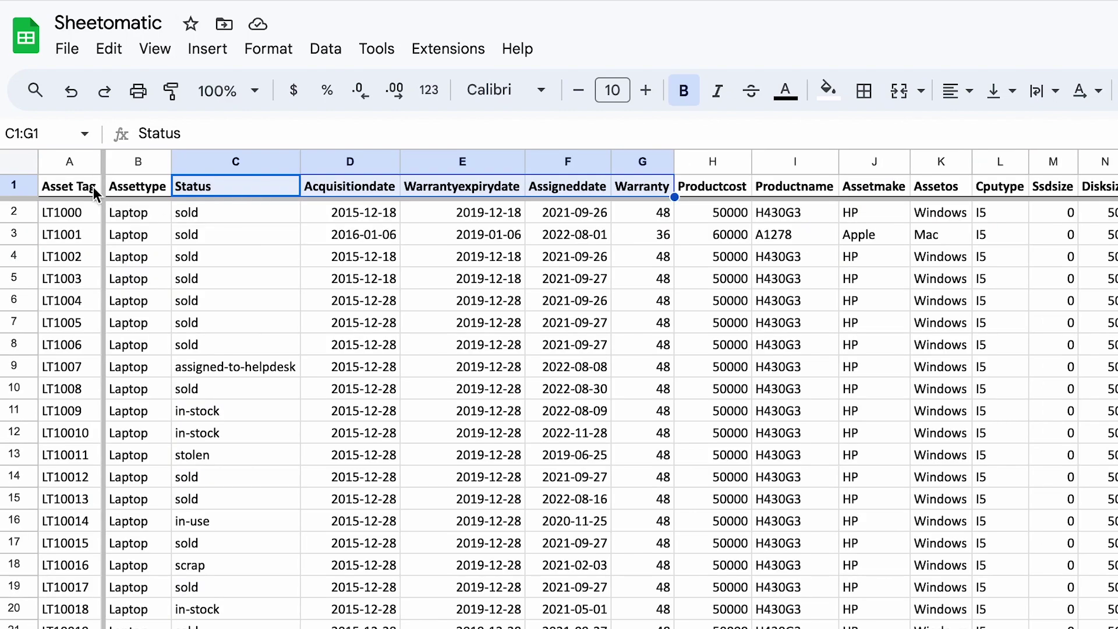
left_click(78, 187)
key("ctrl+Right")
key("ctrl+Left")
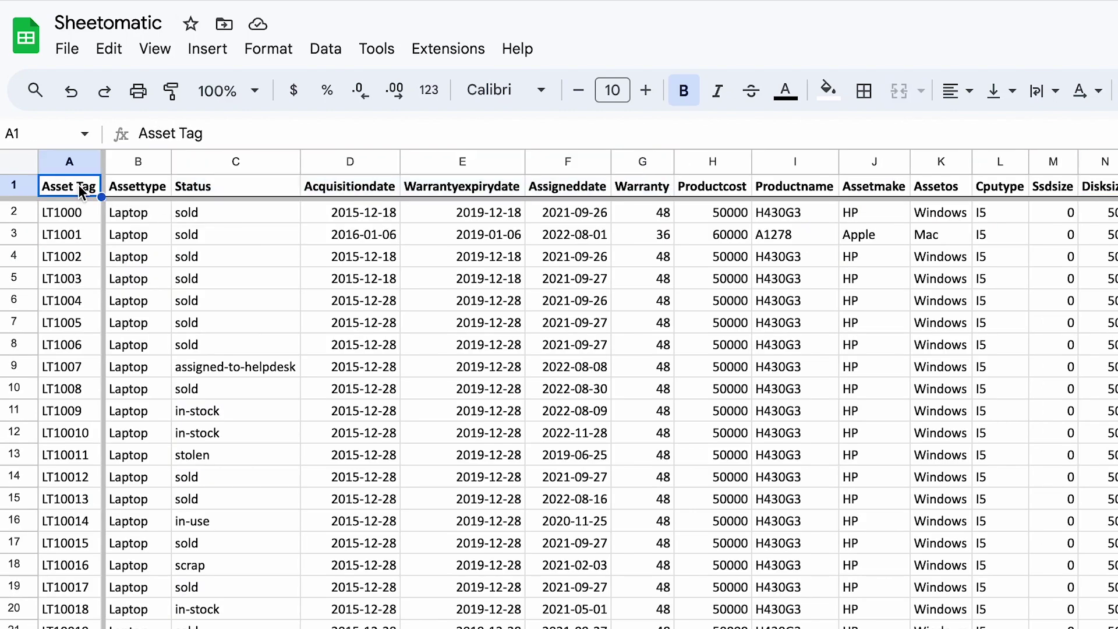
scroll(365, 540, "down", 12)
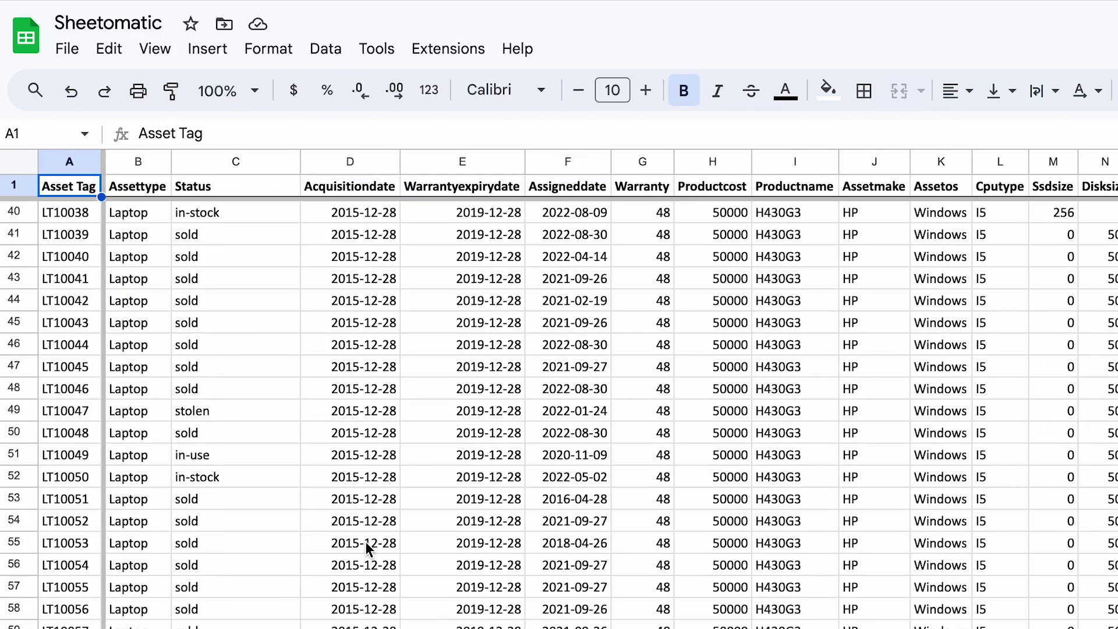
scroll(365, 541, "up", 12)
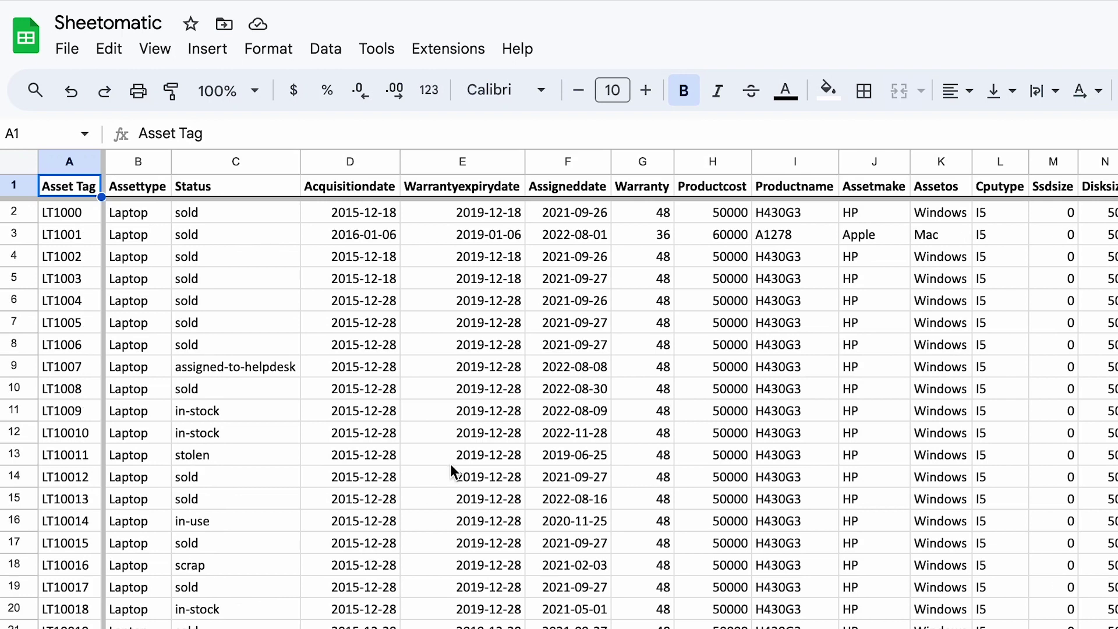
Start a QUERY formula in cell A4 of the Query P1 sheet with Raw_Data!A2:N as its data range.
key("alt+Down")
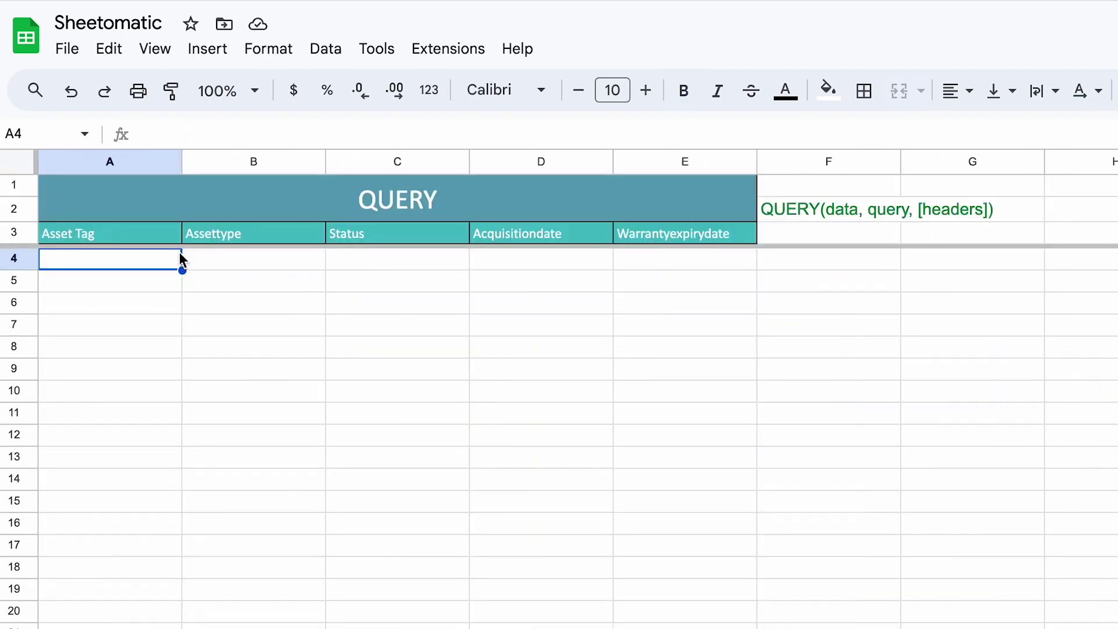
type("=query")
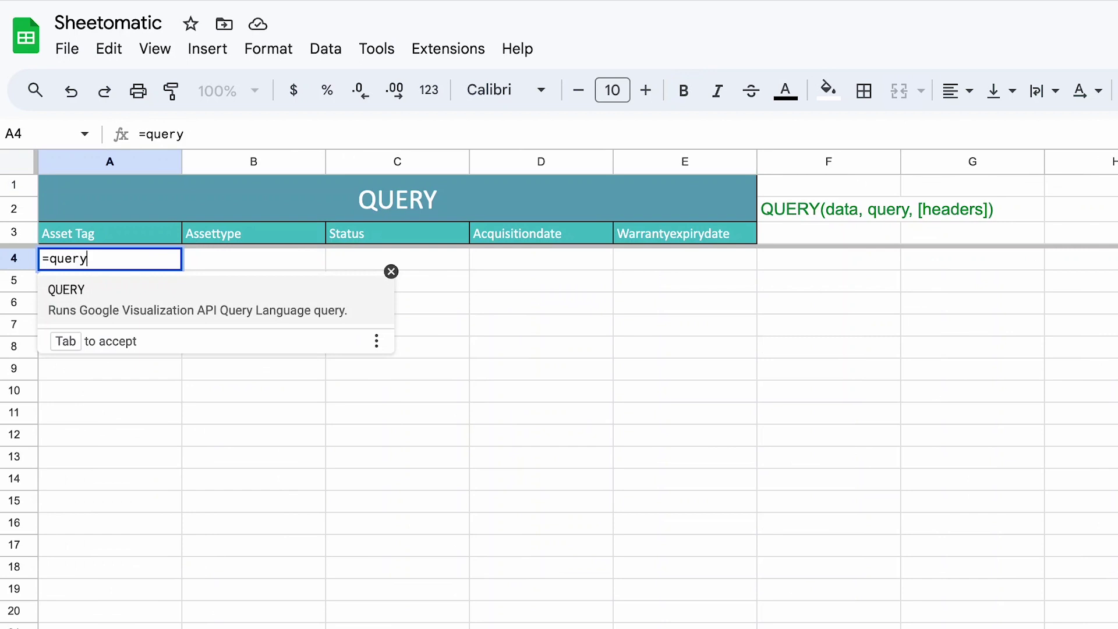
key("Tab")
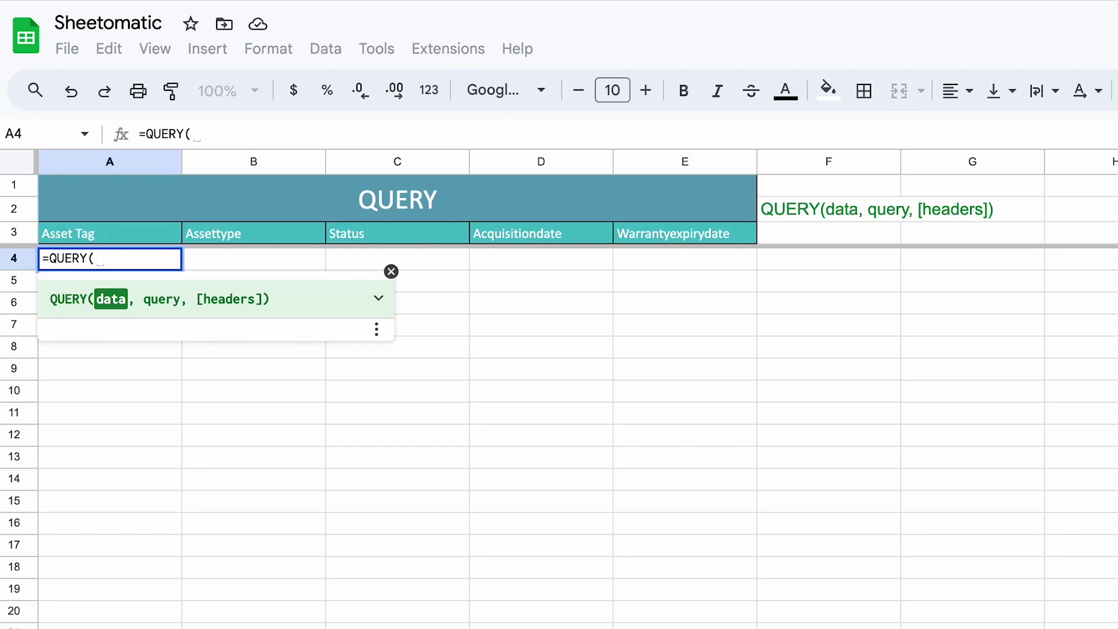
key("ctrl+shift+Page_Up")
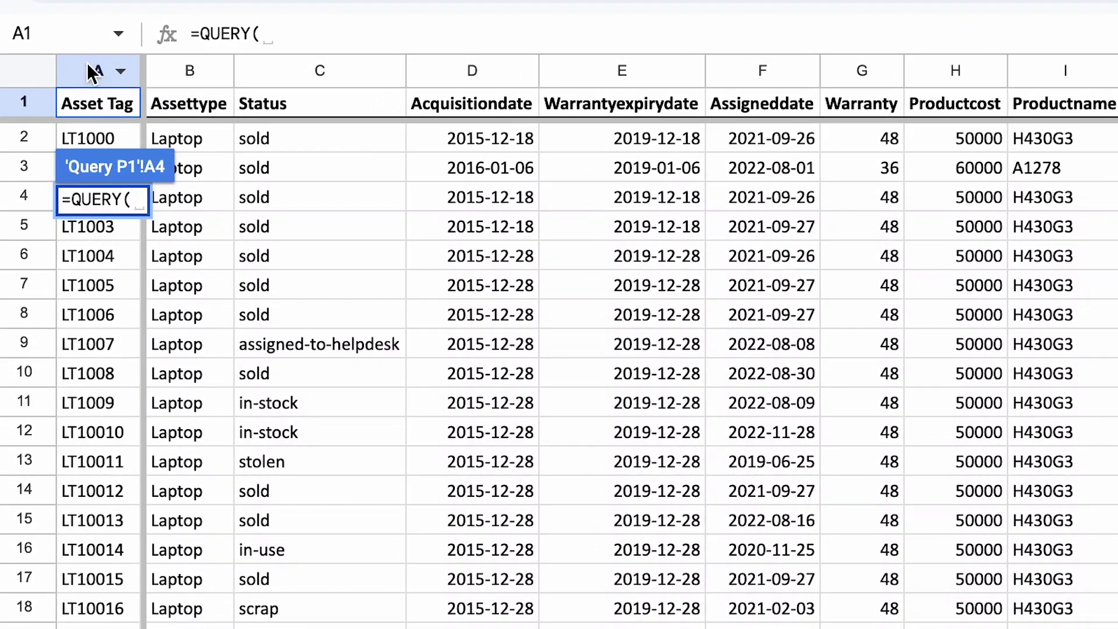
left_click(65, 163)
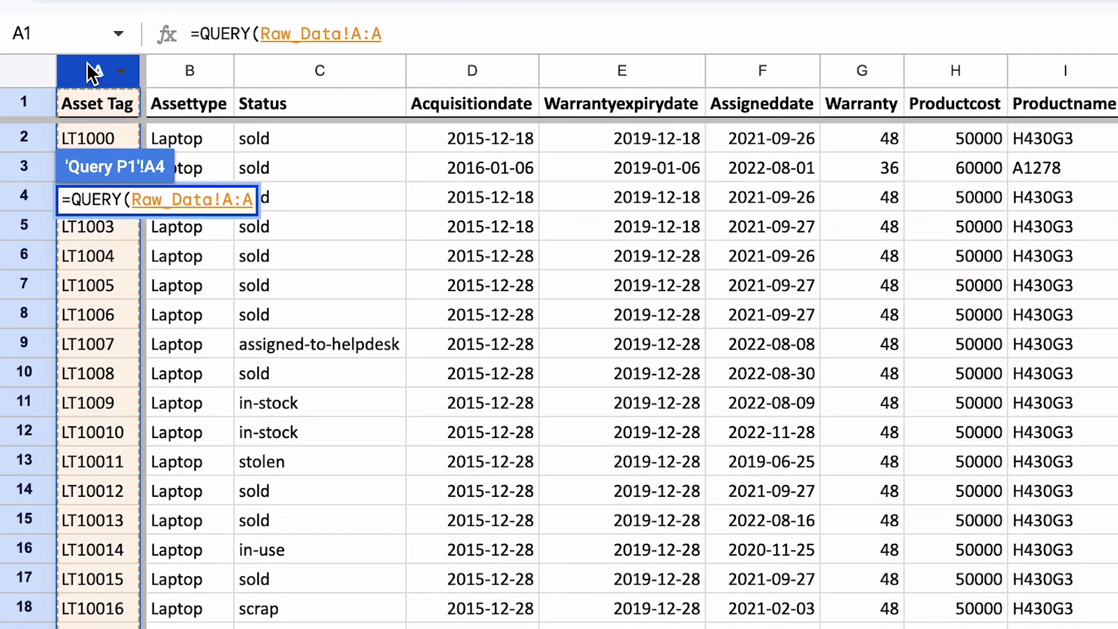
key("ctrl+shift+Right")
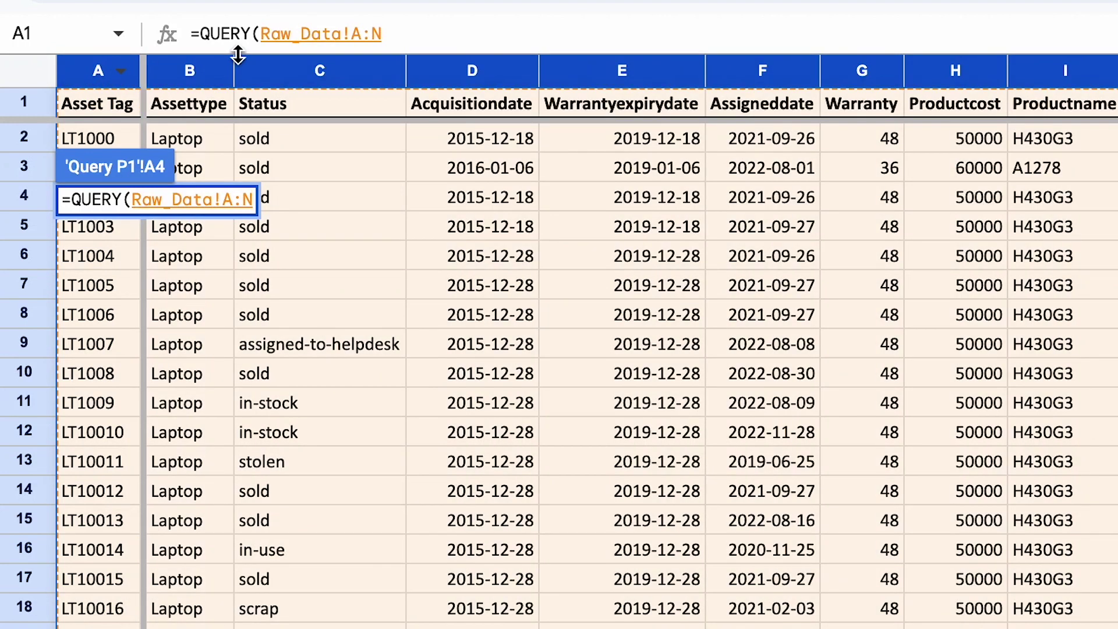
left_click(422, 33)
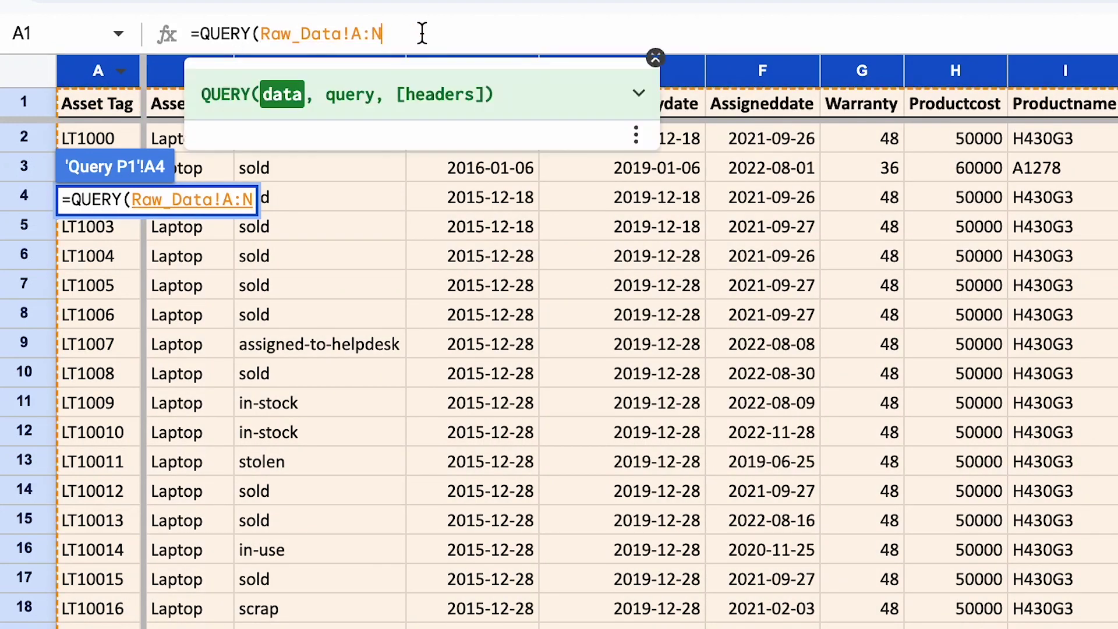
left_click(361, 37)
type("2:N")
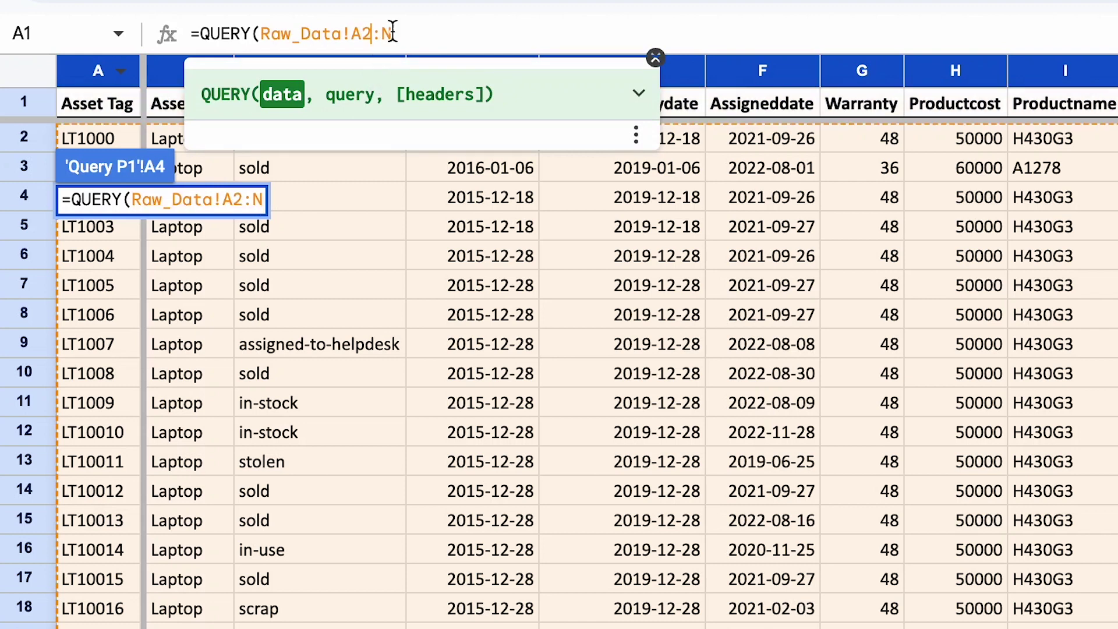
Add "Select A,B,C,D,E" as the query argument and enter the finished formula.
type(",\"")
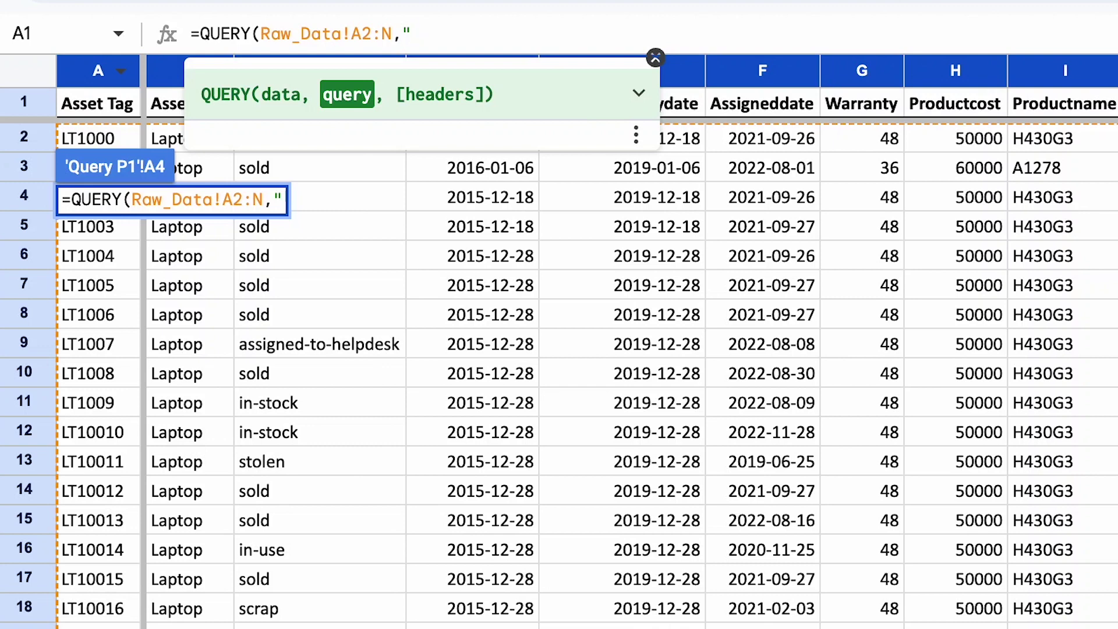
type("\"")
key("Left")
type("Select")
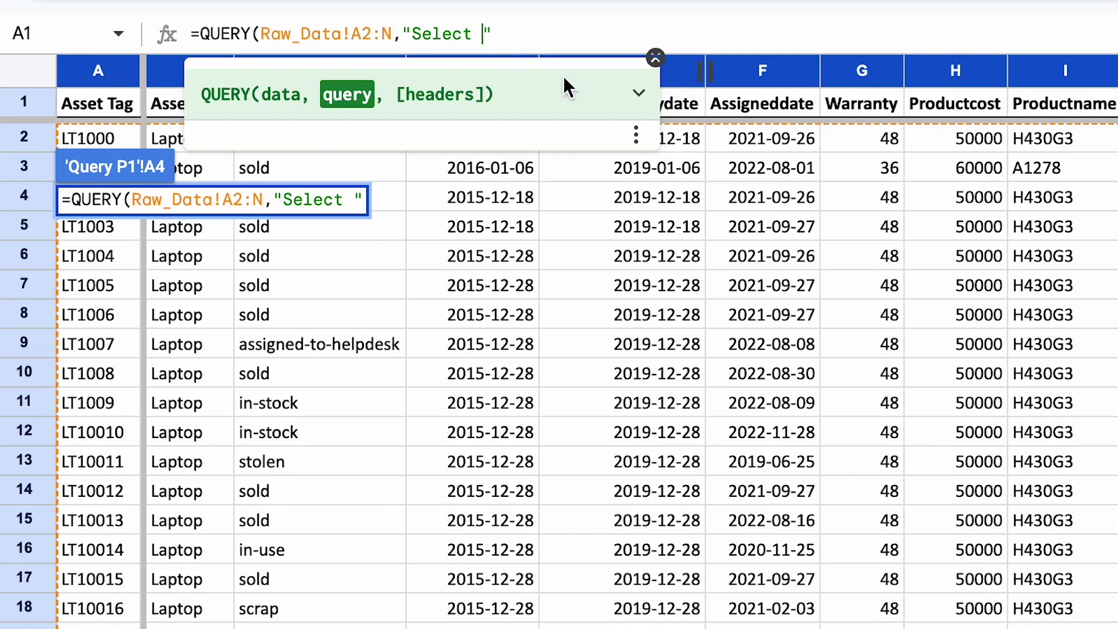
type("A")
type(",B")
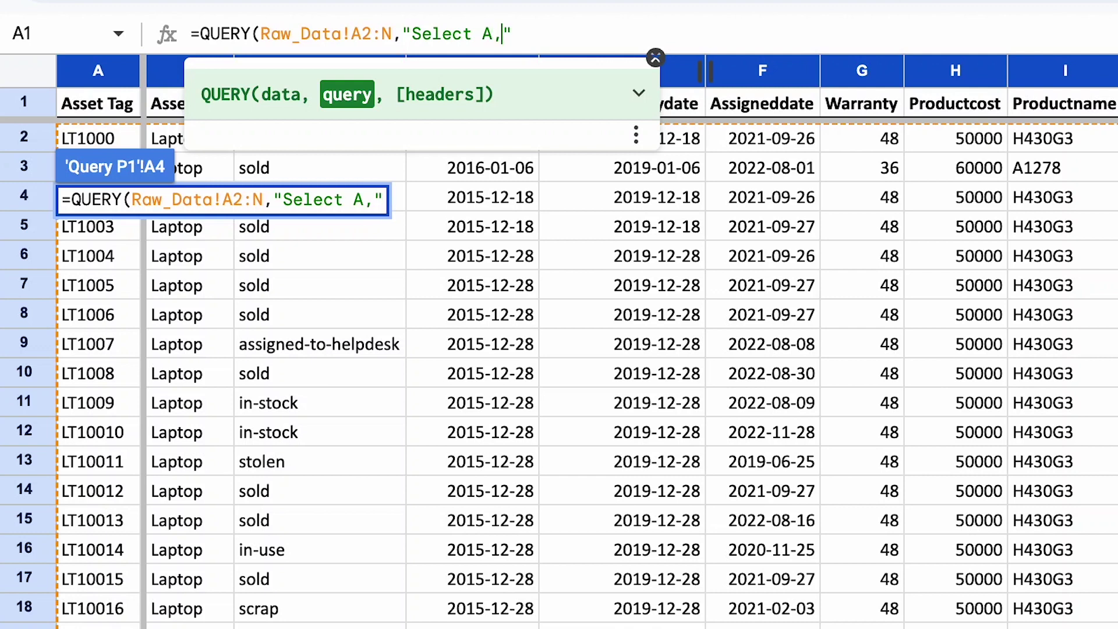
type(",")
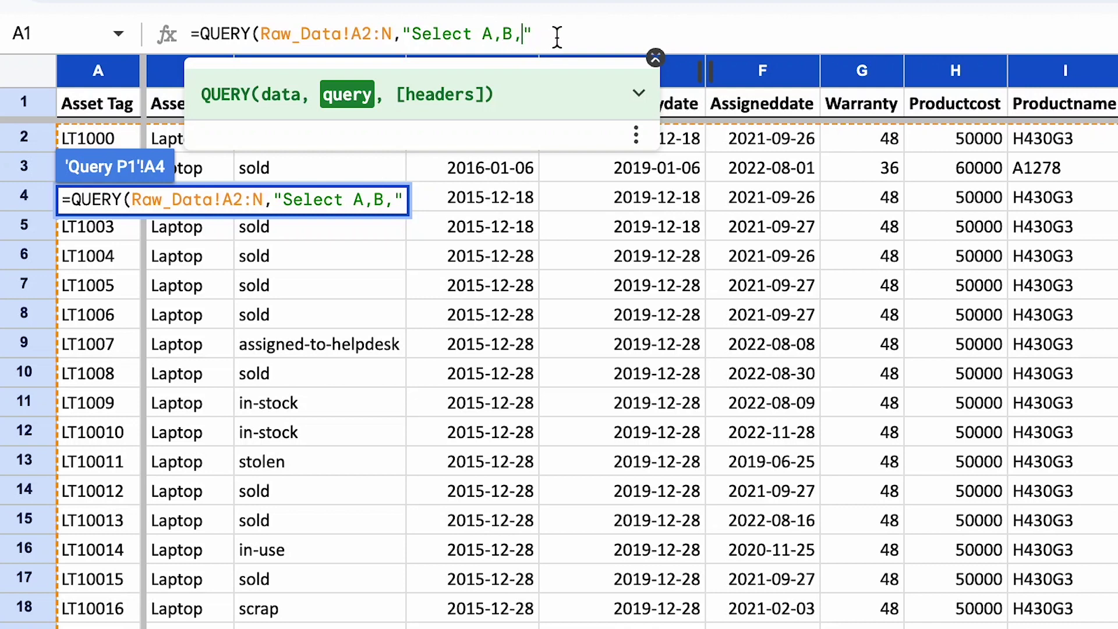
type("C,D,")
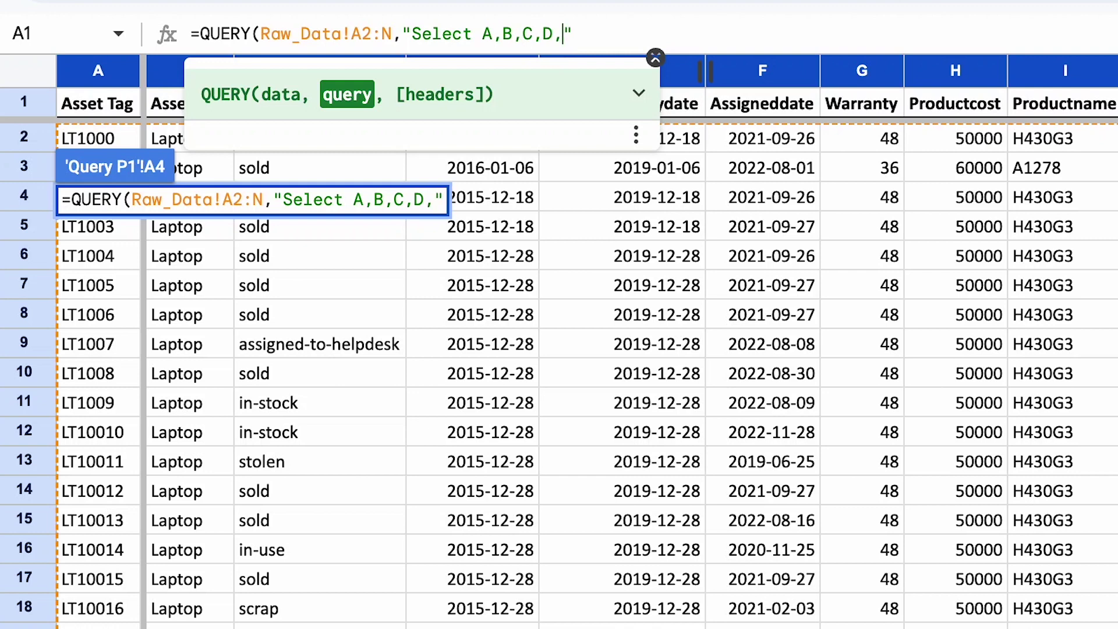
type("E")
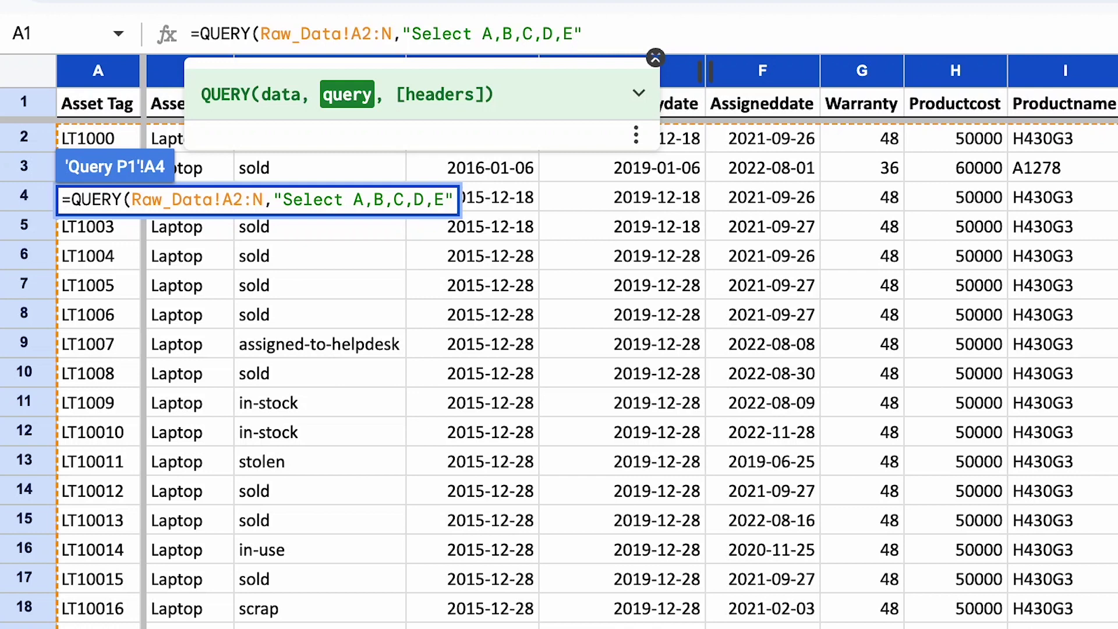
left_click(603, 24)
type(")")
key("Return")
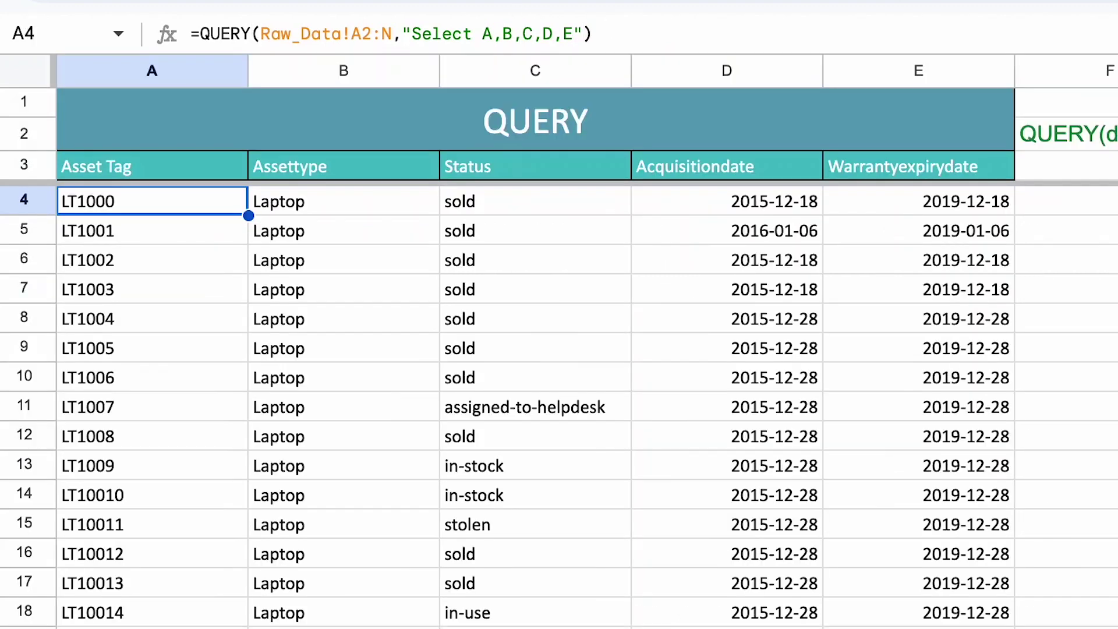
Check the returned rows down to the last record and across the columns from Asset Tag to Warrantyexpirydate.
key("Up")
key("Down")
key("ctrl+Down")
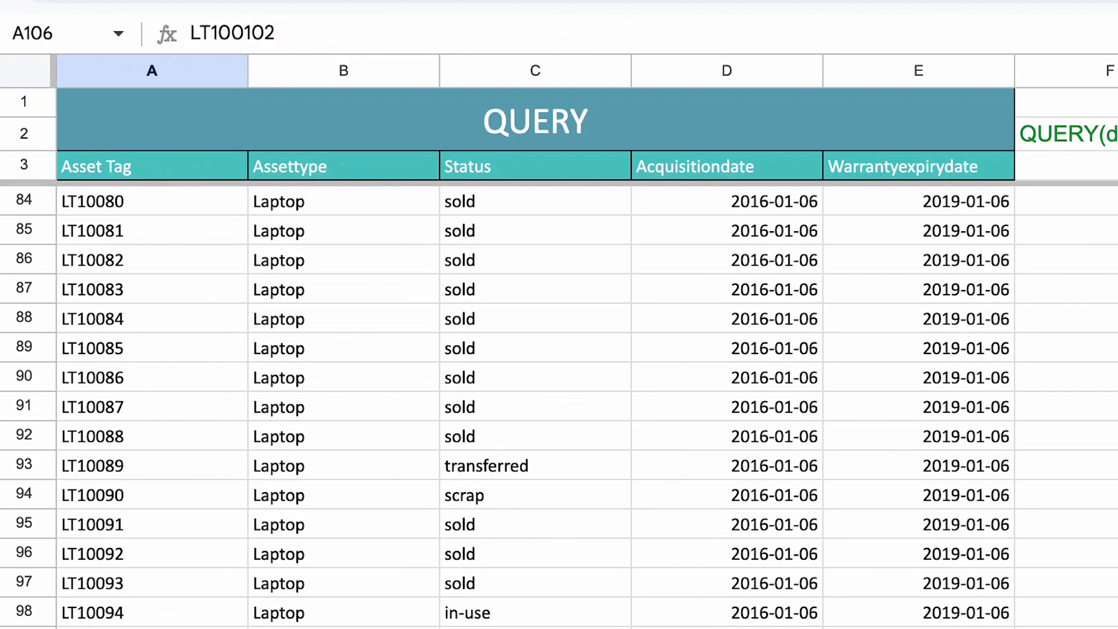
key("ctrl+Up")
key("Down")
key("Right")
key("Right")
key("Right")
key("Right")
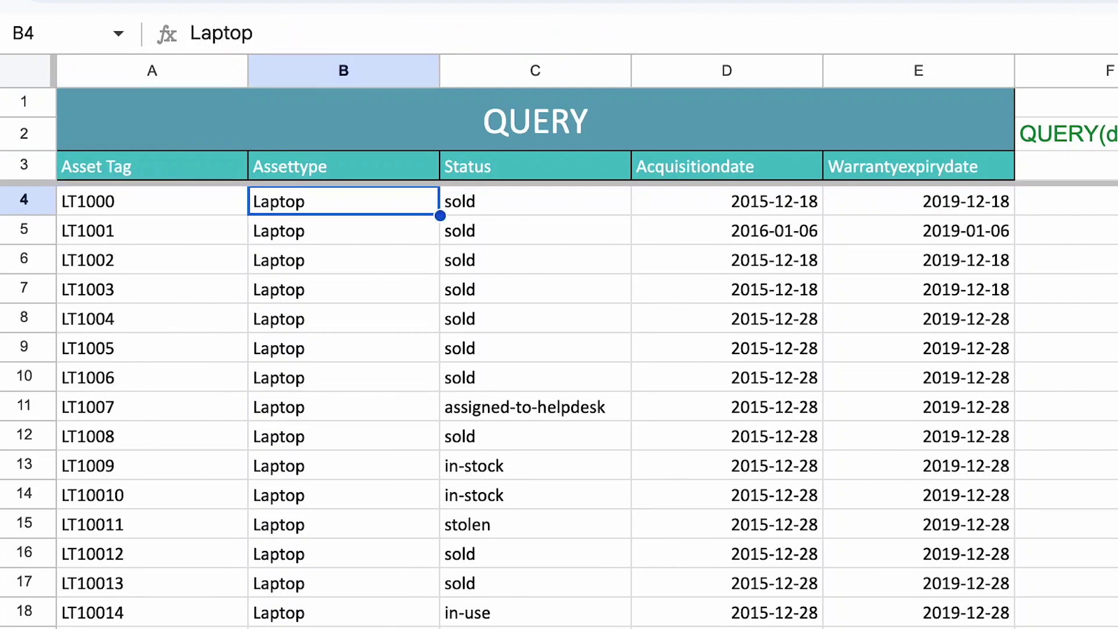
key("Home")
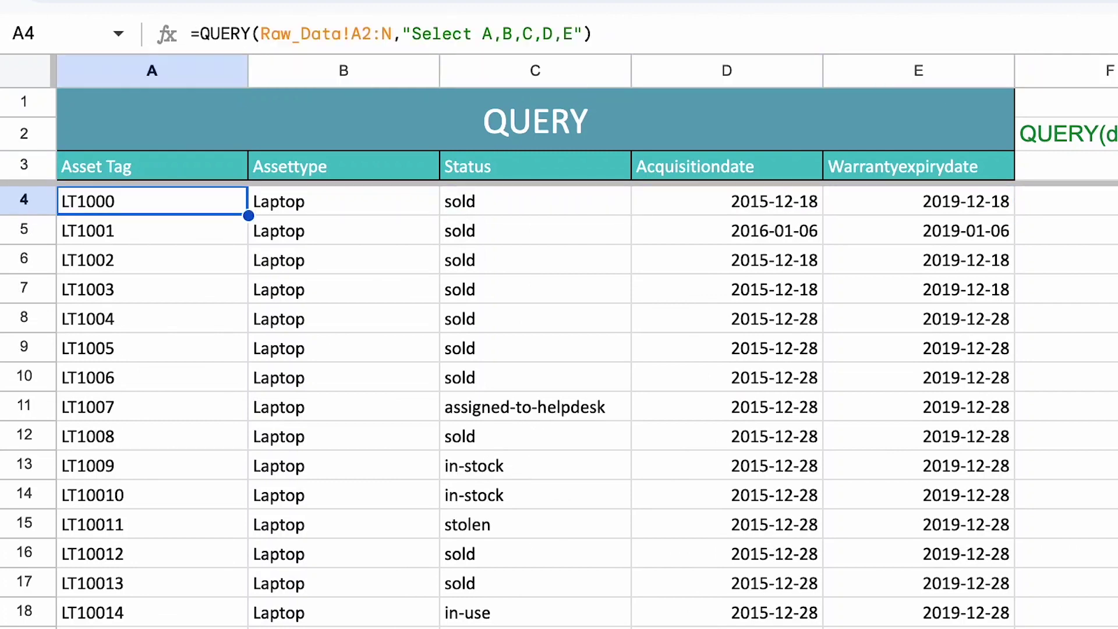
left_click(911, 198)
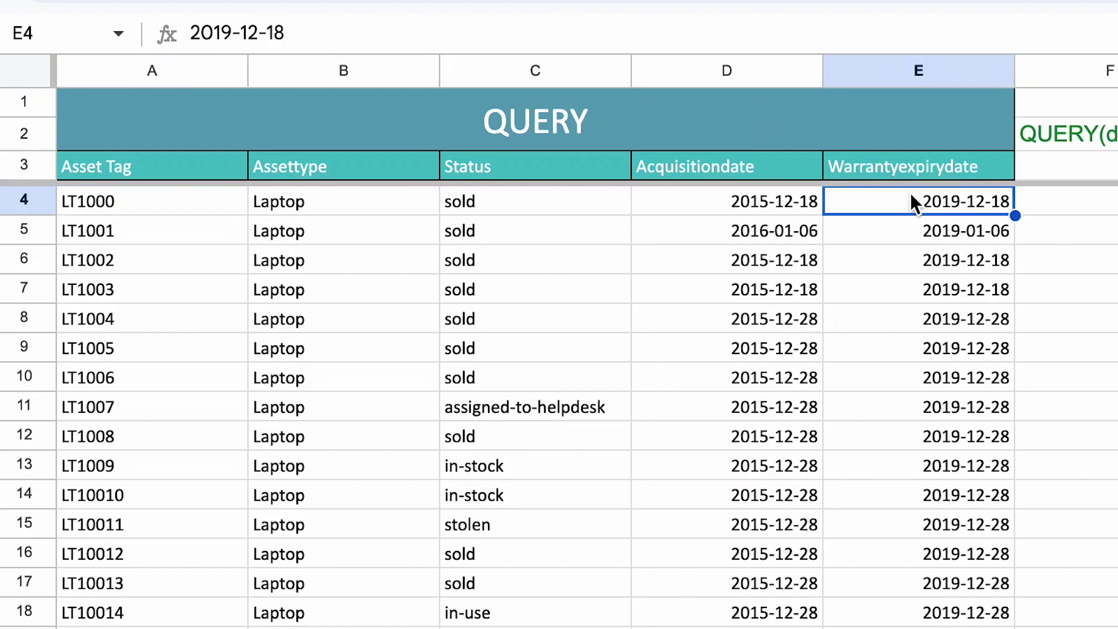